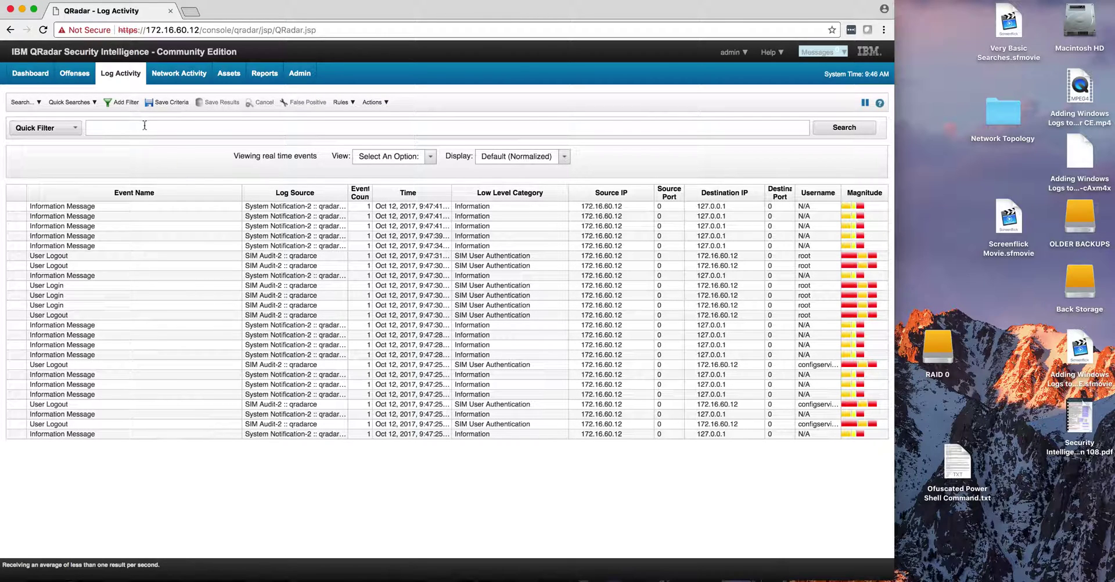
Filter Log Activity events to source IP 172.16.60.212.
click(133, 125)
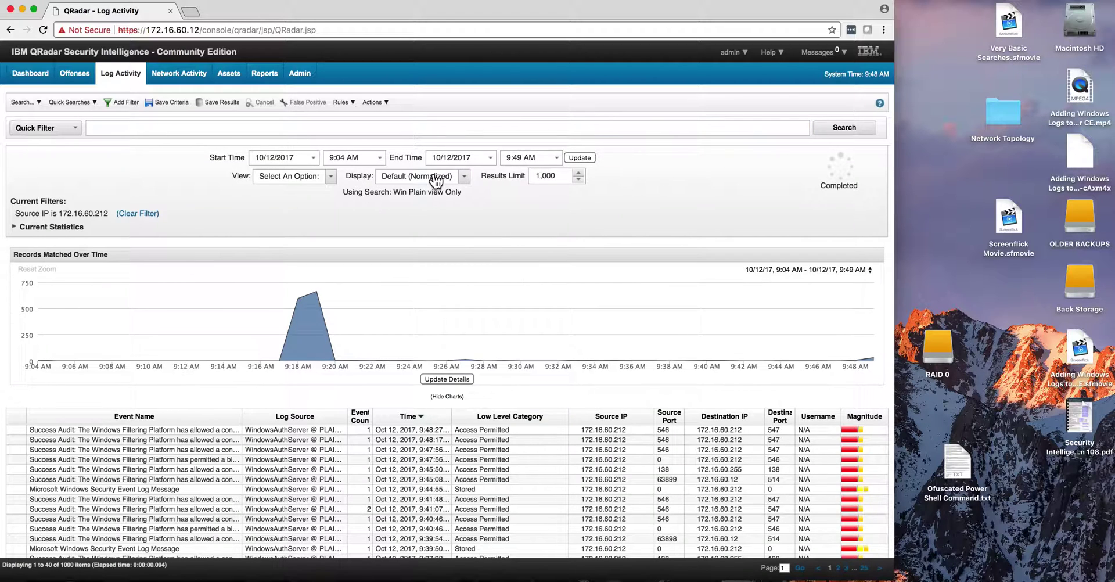
Quick-filter log events by 'plainwin7' (683 events), then view Network Activity flows.
click(109, 128)
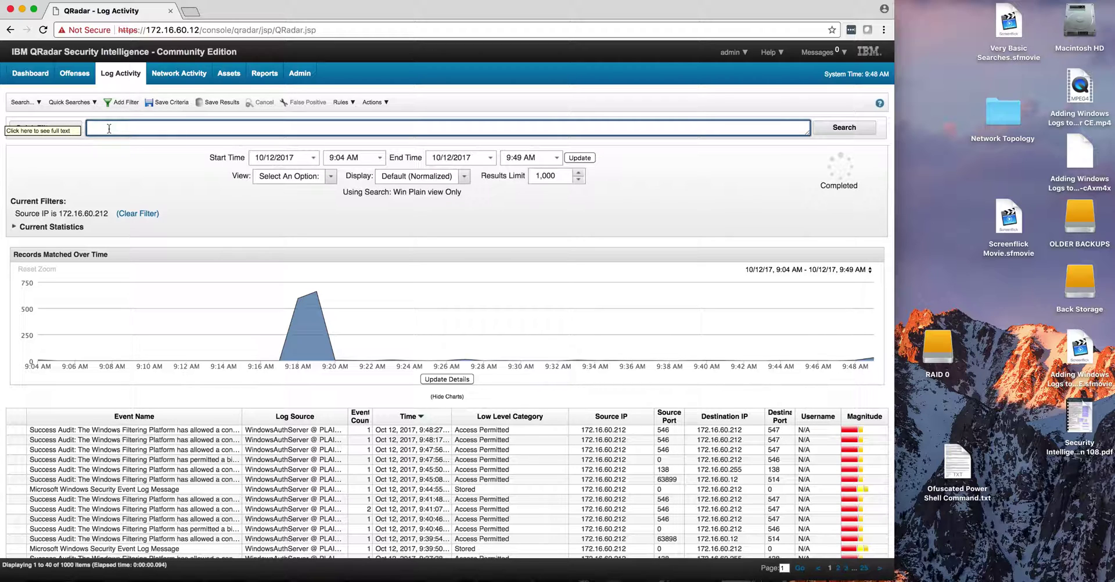
text(pla)
text(inw)
text(in7)
key(Return)
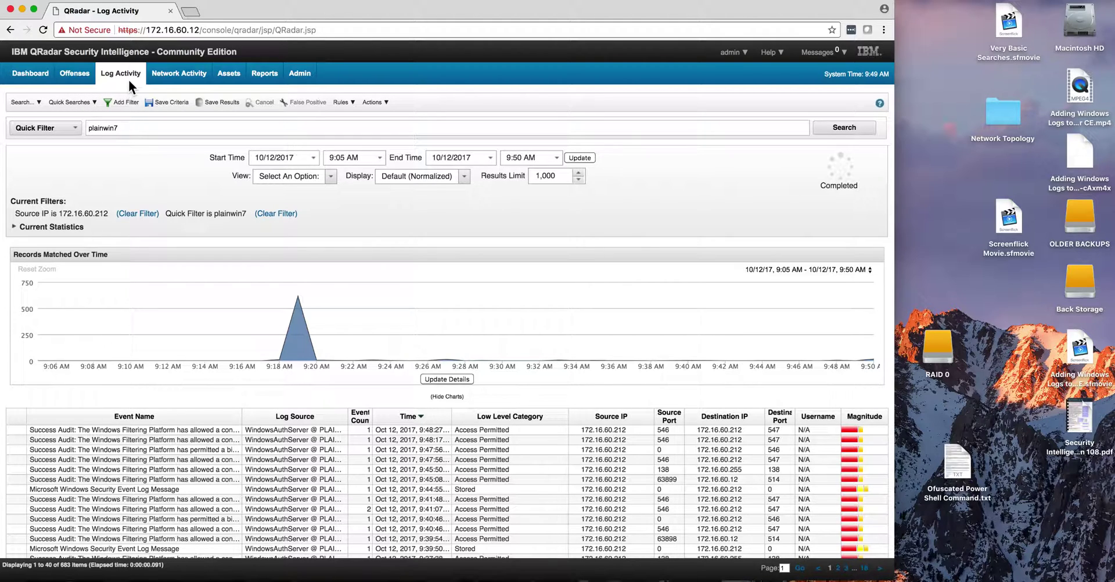
click(180, 76)
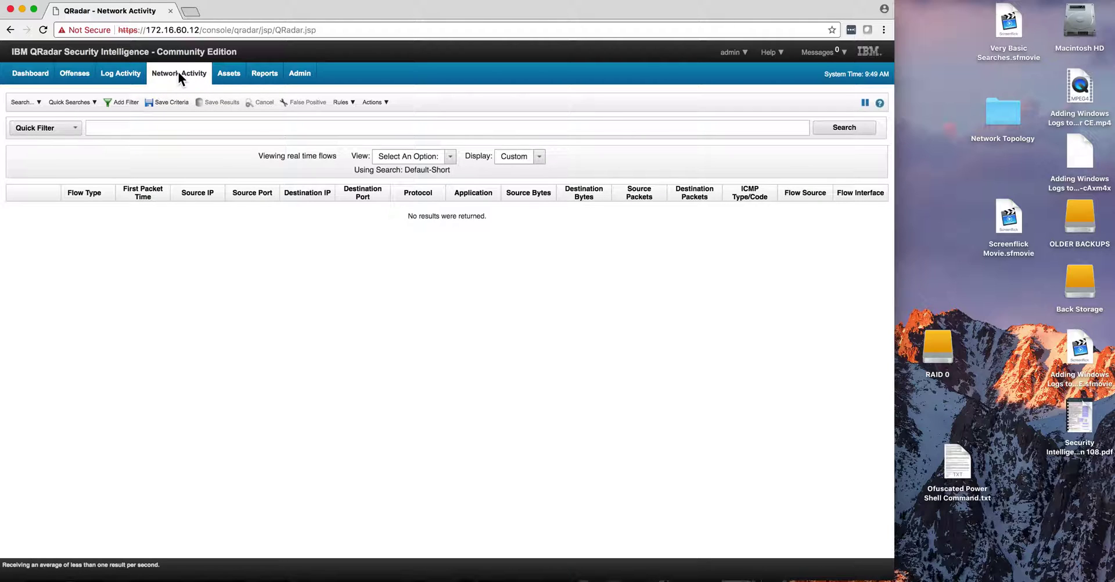
Return to Log Activity and switch the search mode to Advanced Search.
click(114, 75)
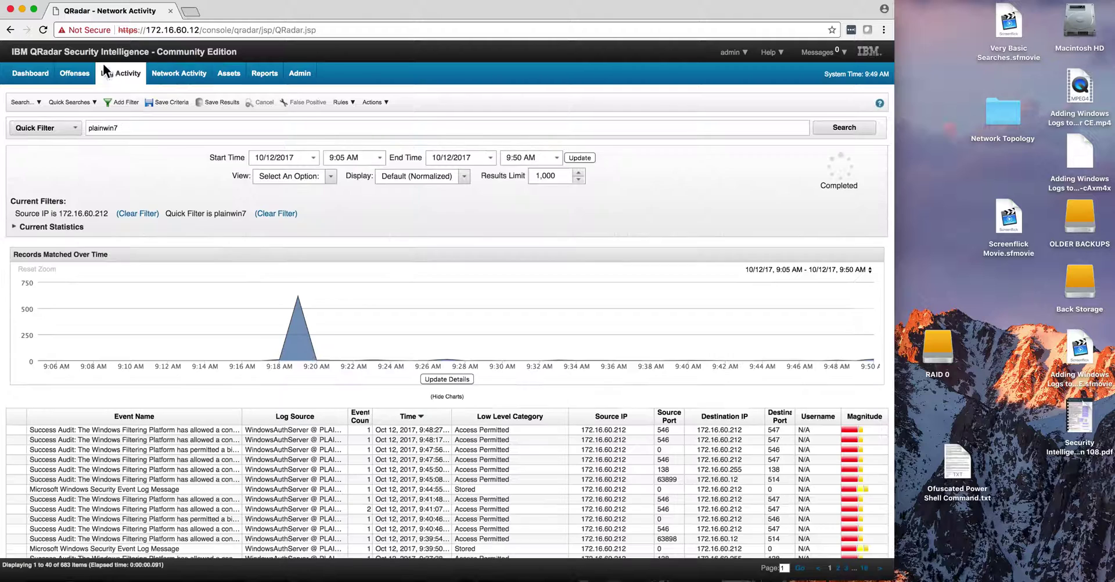
click(70, 130)
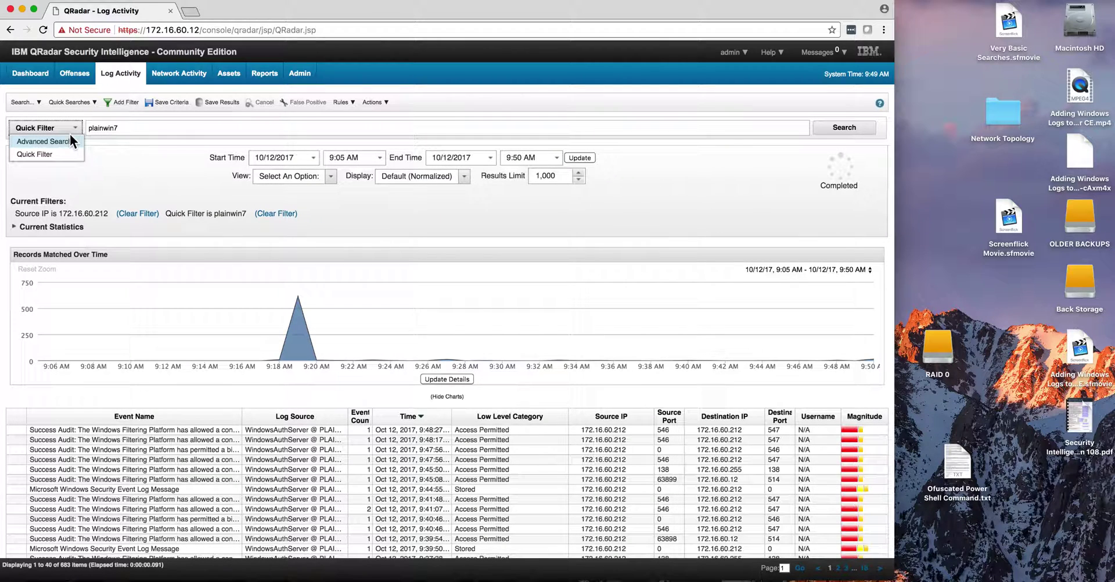
click(68, 141)
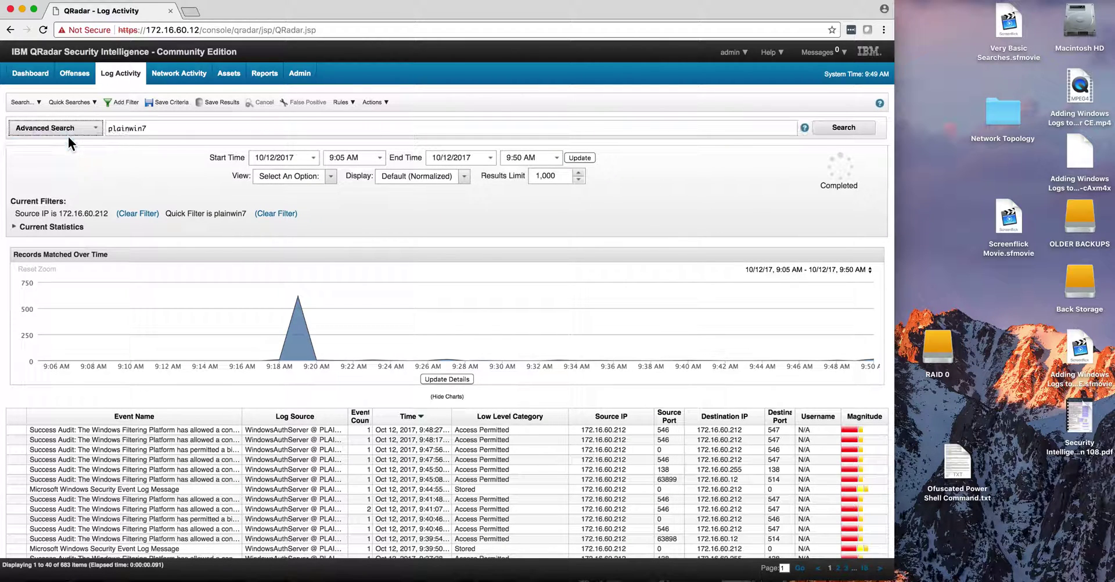
Replace 'plainwin7' with the AQL query SELECT * from event where sourceip='172.16.60.212'.
click(161, 127)
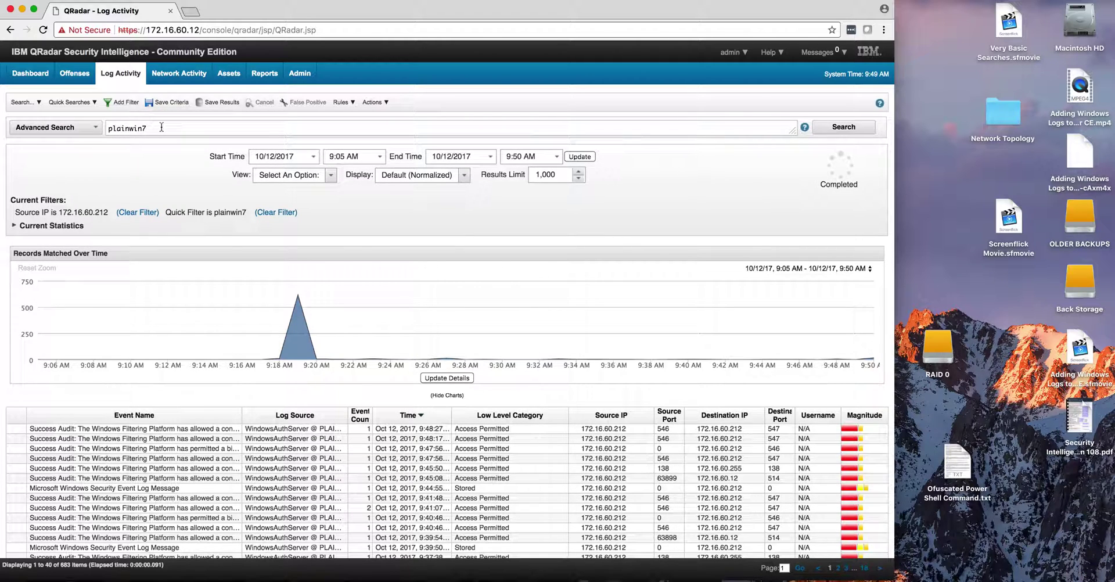
key(BackSpace)
key(BackSpace)
key(BackSpace)
key(BackSpace)
key(BackSpace)
key(BackSpace)
key(BackSpace)
key(BackSpace)
text(selec)
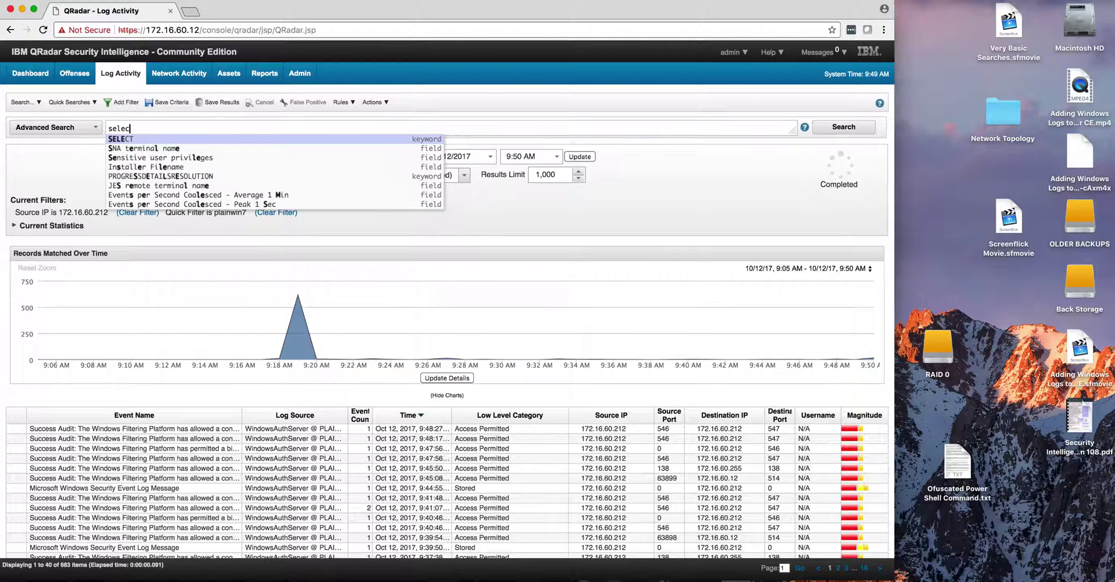
text(t)
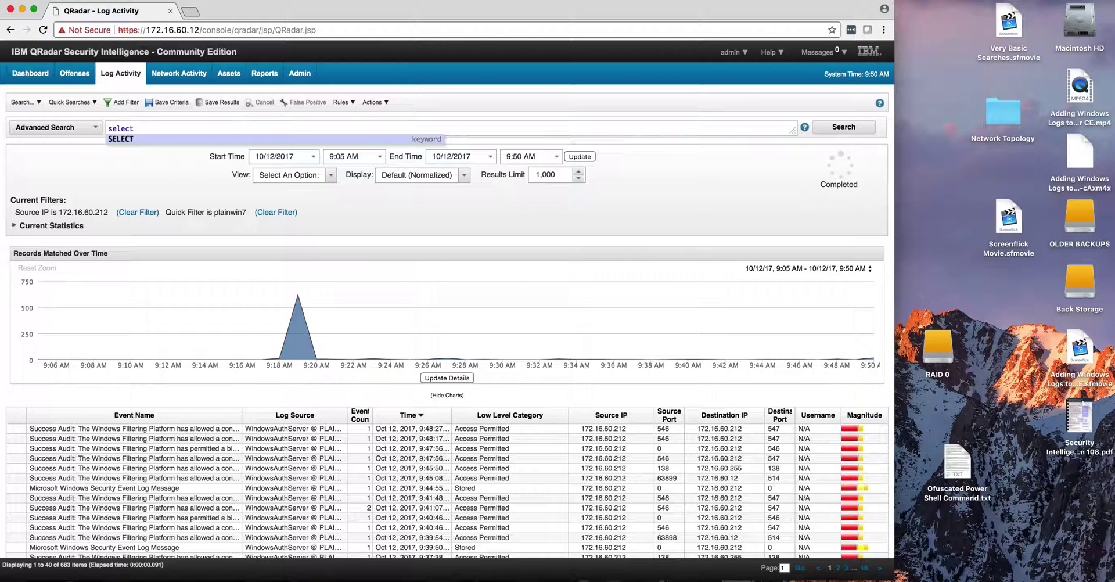
click(149, 139)
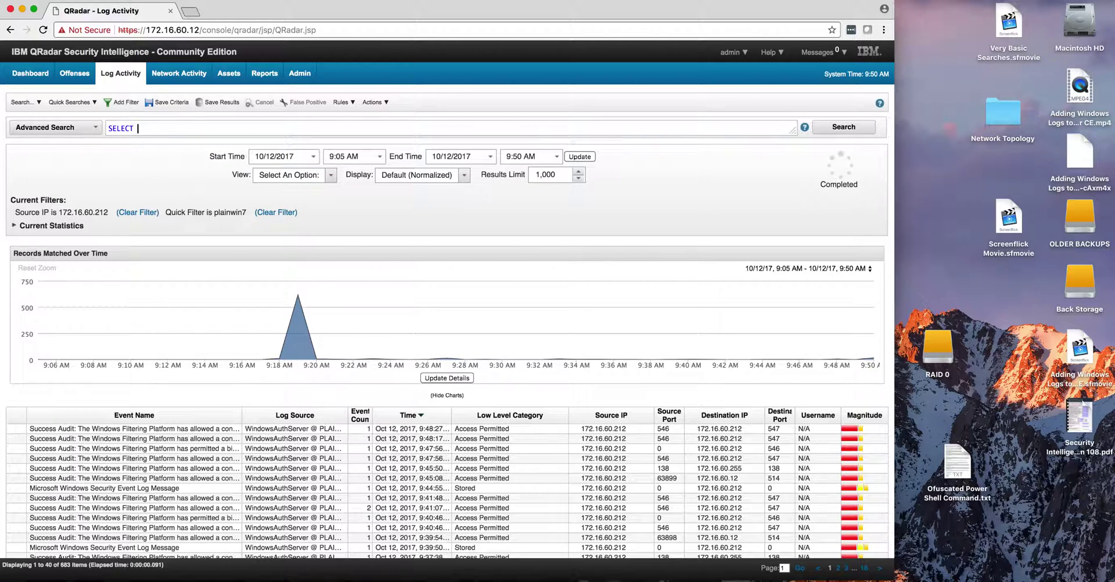
text(* )
text(fro)
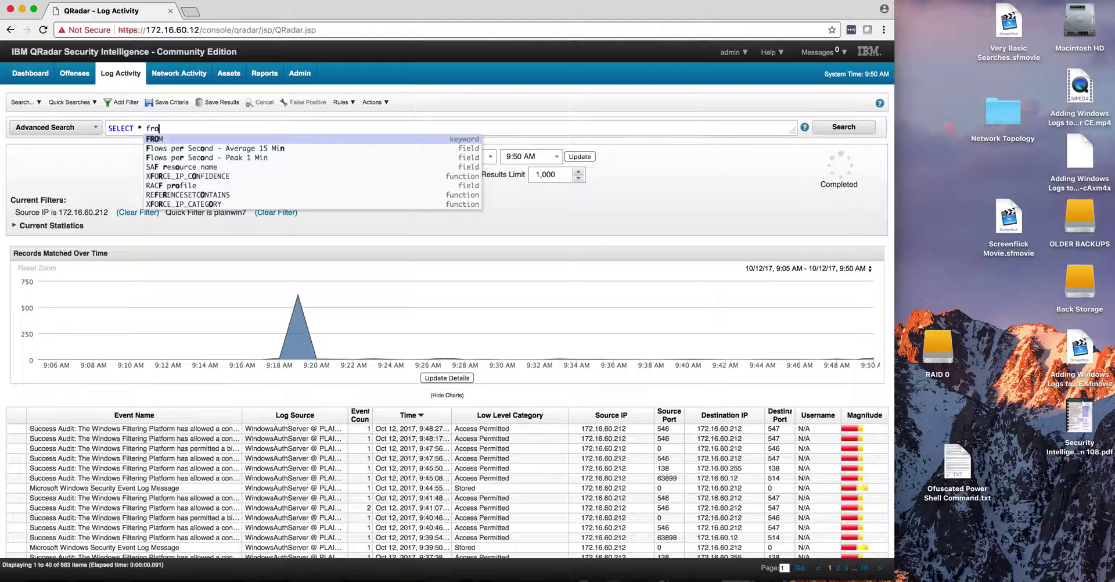
text(m)
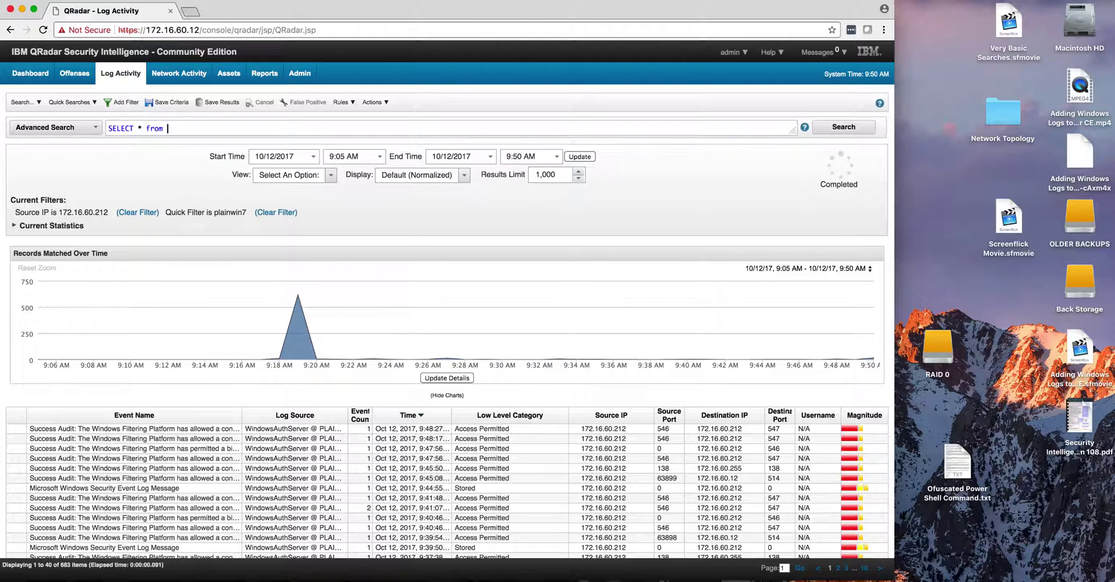
text( even)
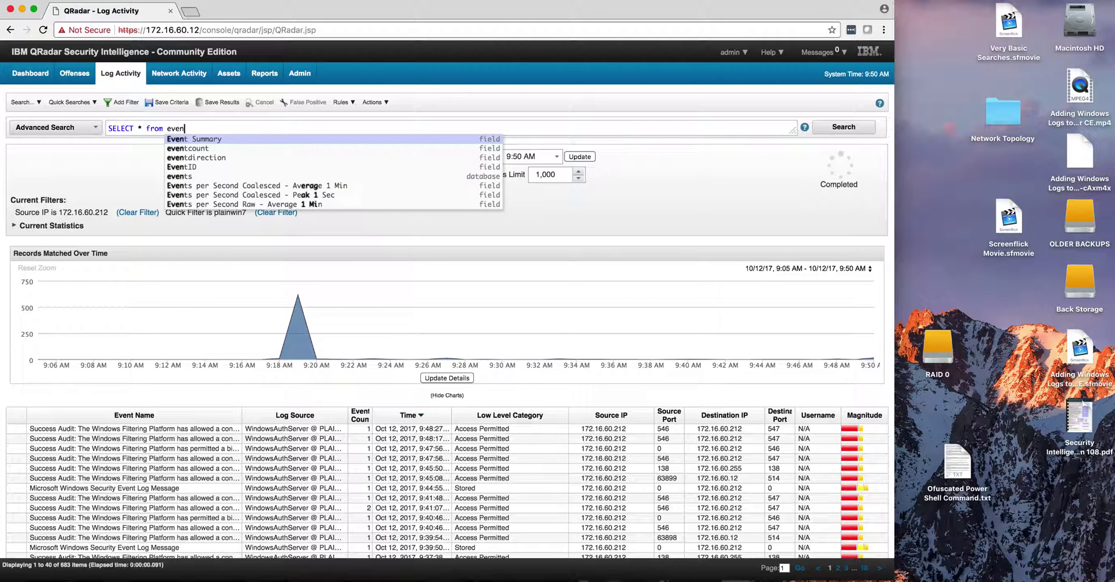
text(t)
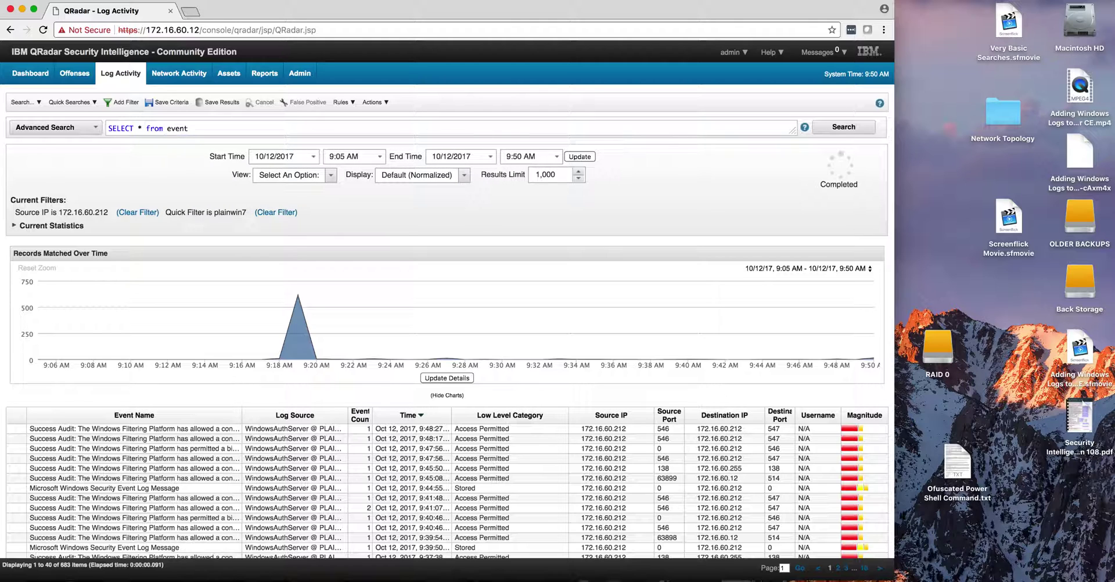
text( where )
text(sour)
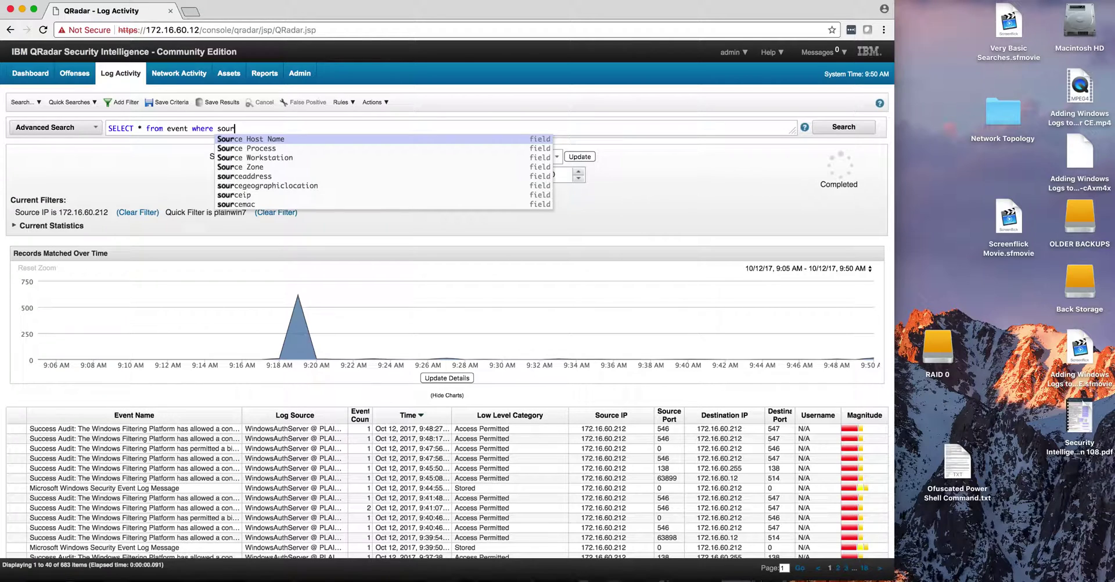
click(235, 195)
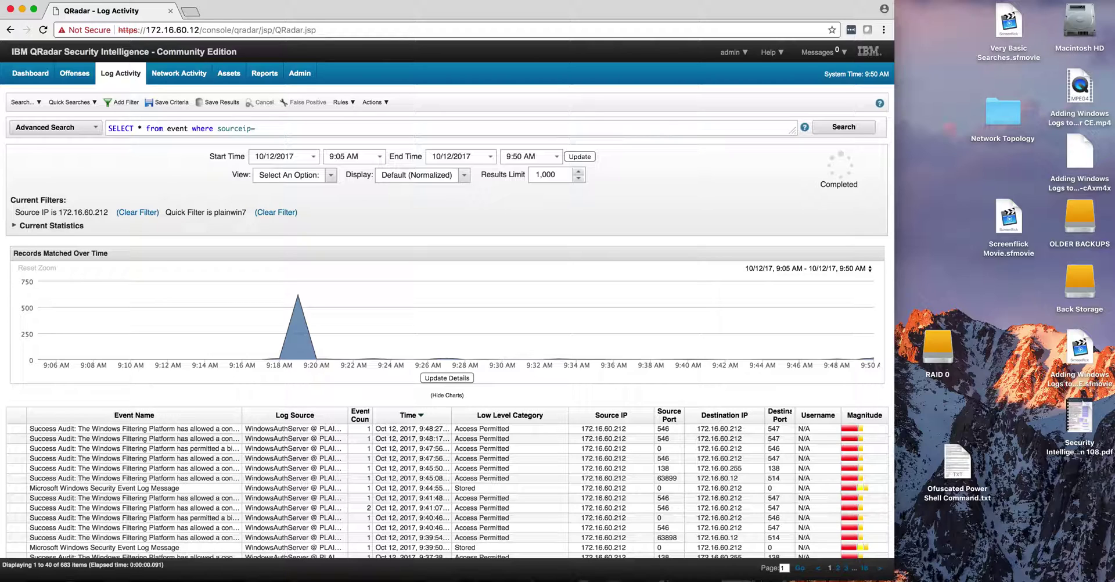
text('172)
text(.16.6)
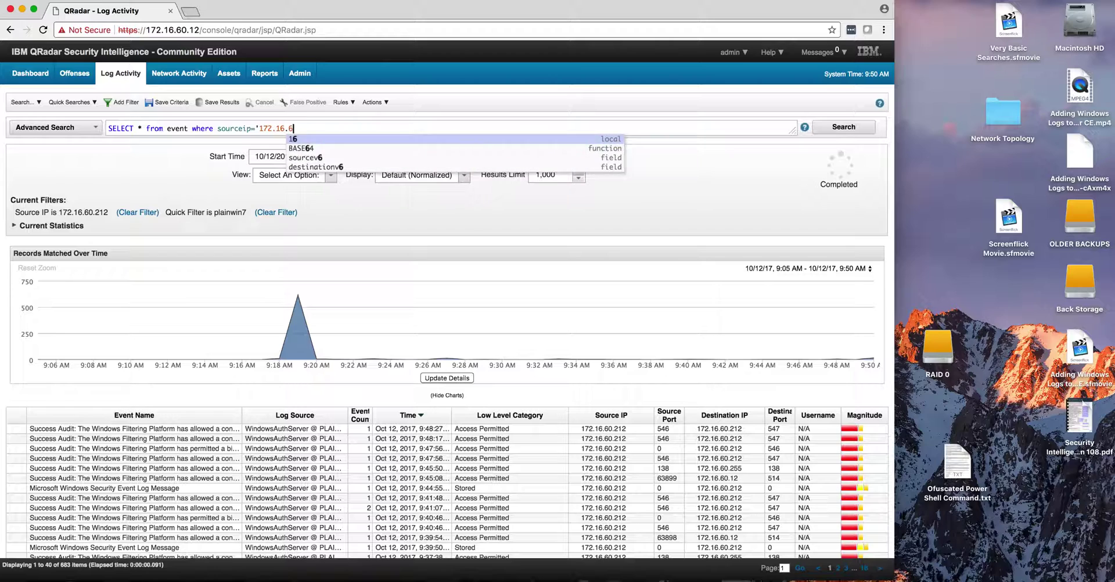
text(0.212)
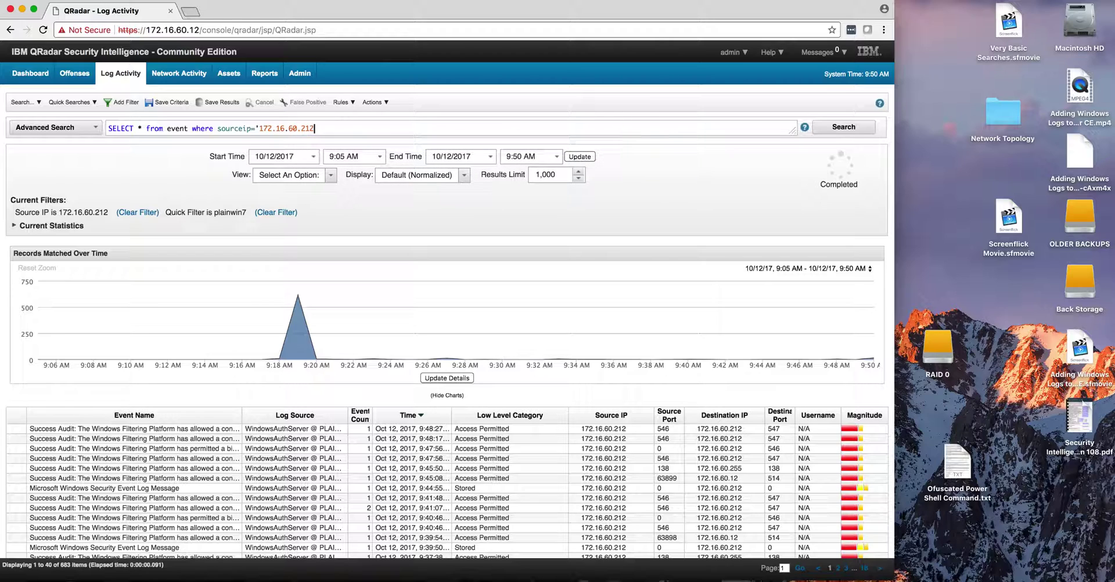
text(')
Correct the catalog name 'event' to 'events' and run the query, returning 9 events.
click(838, 131)
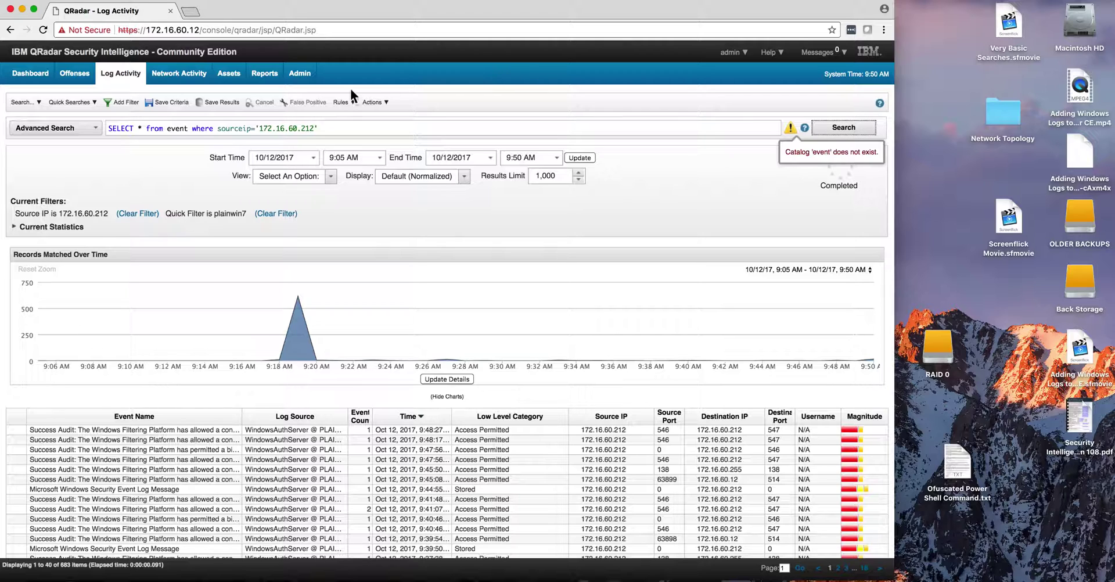
click(187, 127)
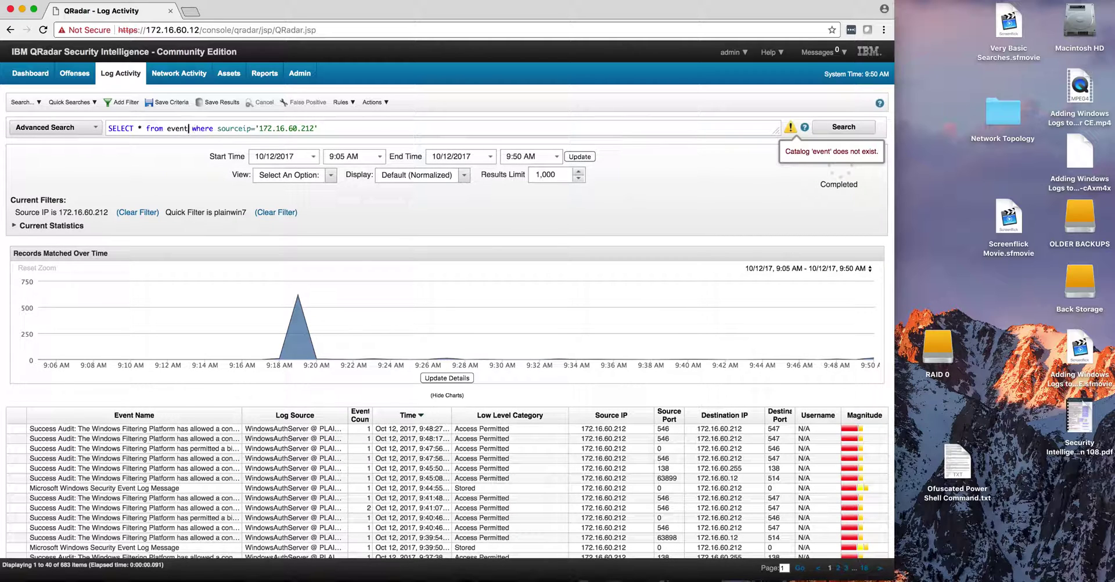
text(s)
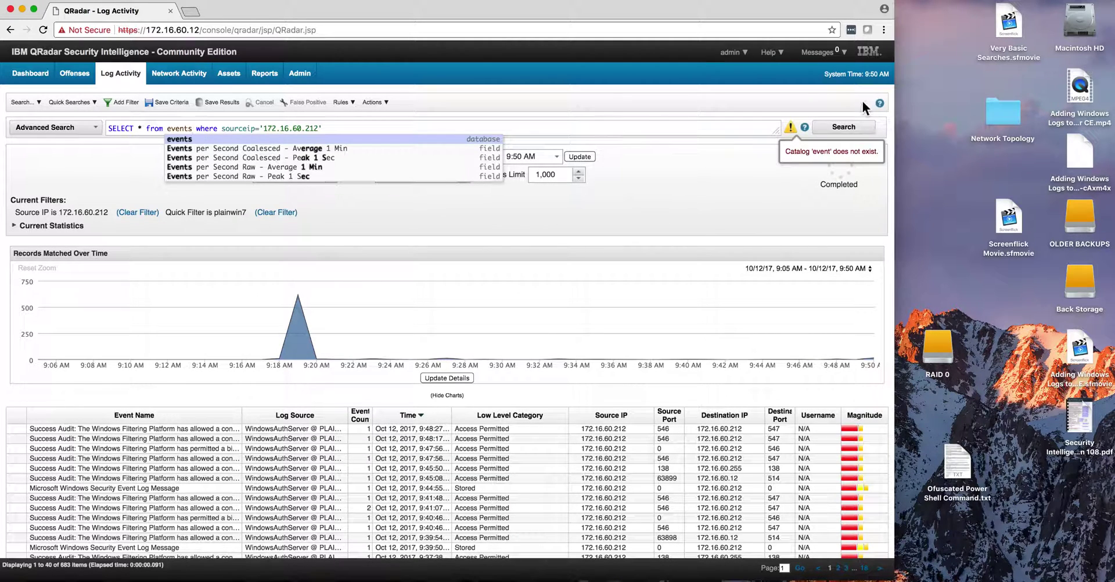
click(848, 129)
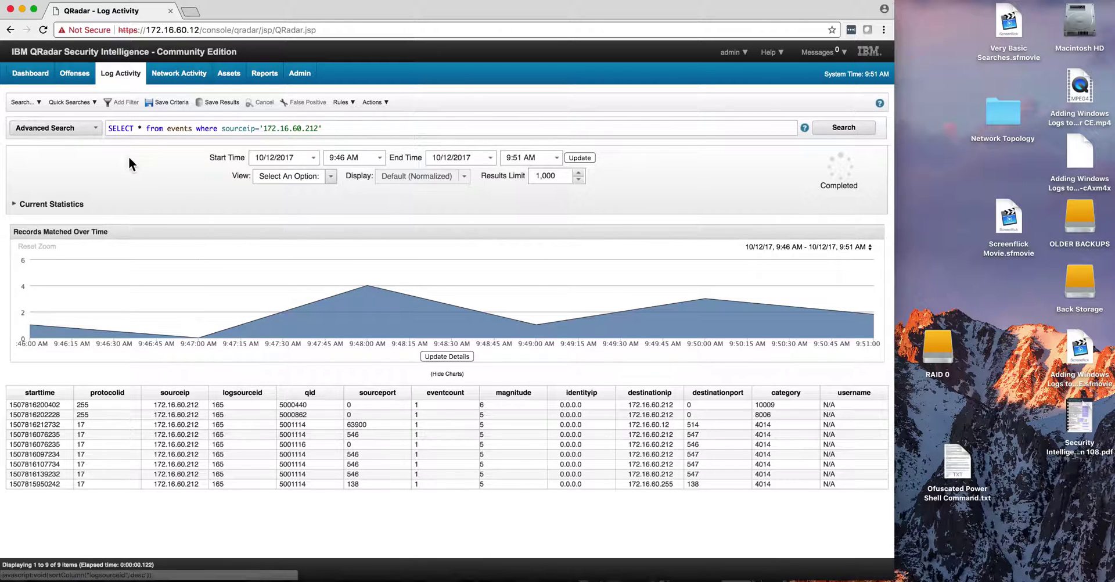
Replace '*' with 'logsourceid eventcount' and run it, returning nine rows with eventcount 165.
click(142, 130)
key(BackSpace)
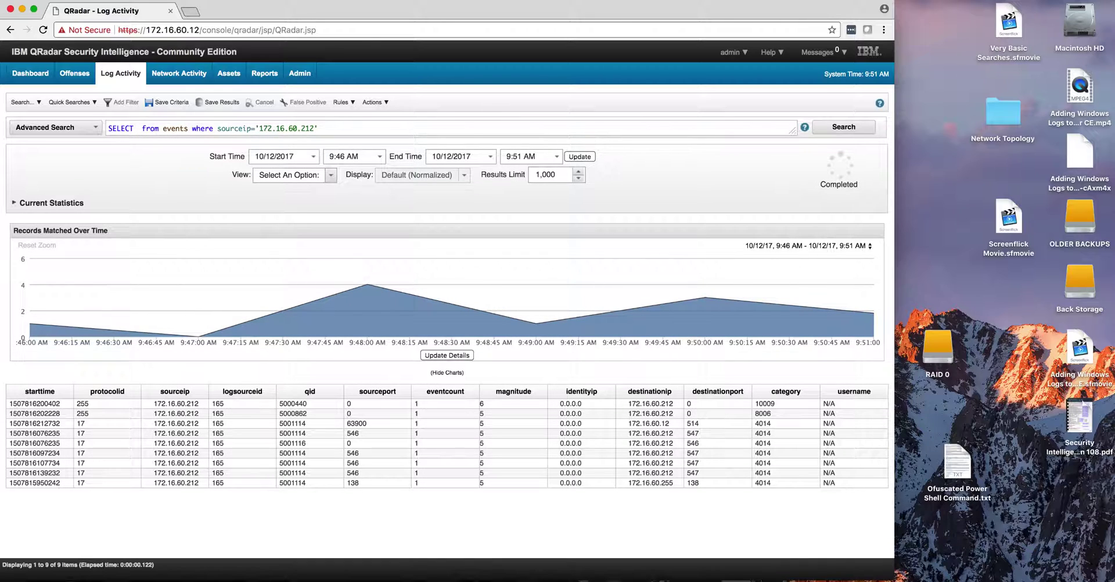
text(logsourc)
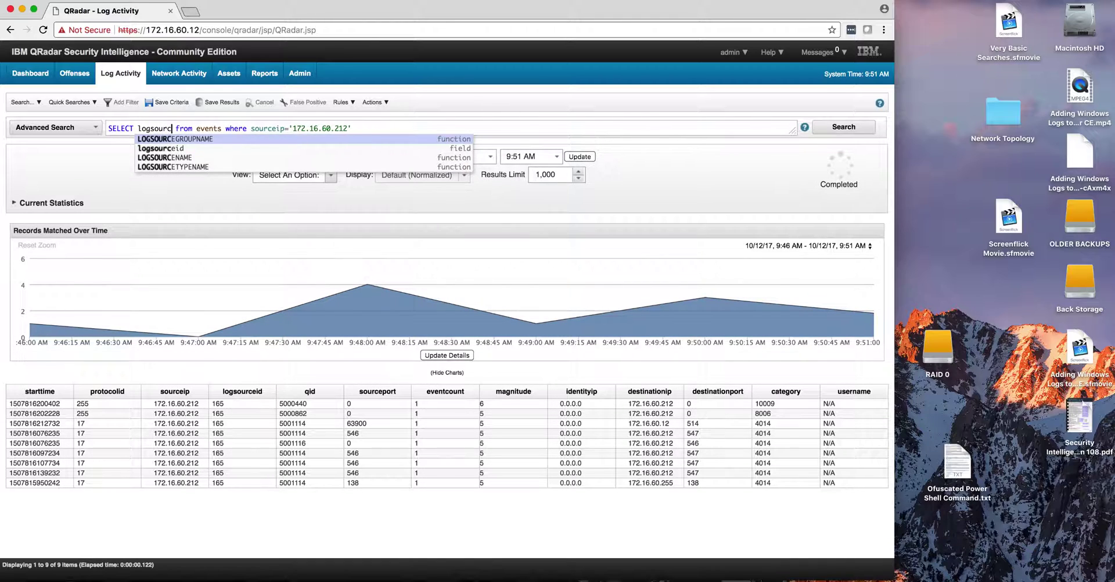
text(eid)
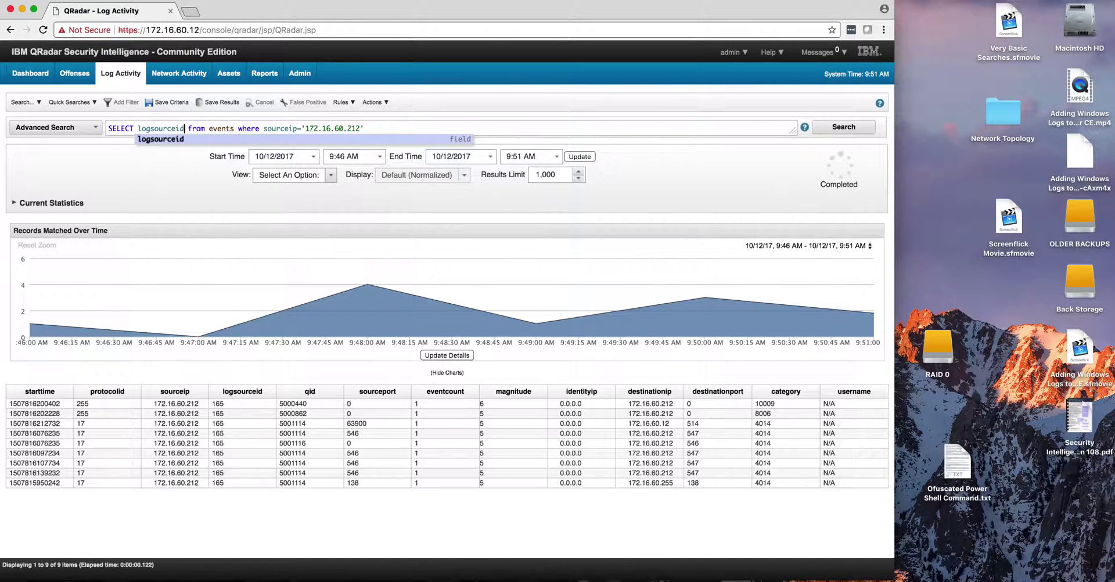
text( even)
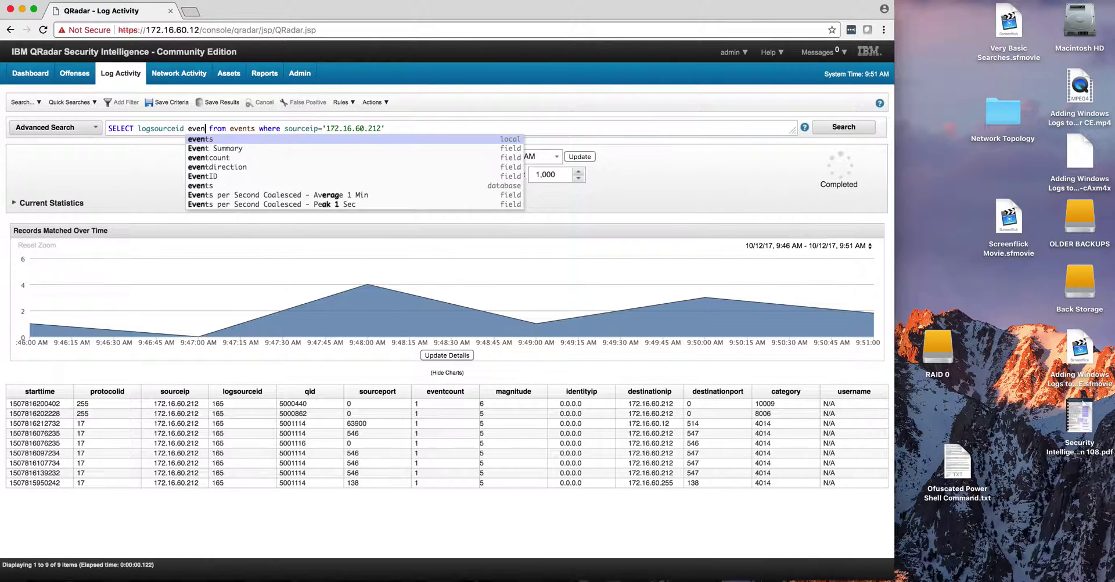
text(tcount)
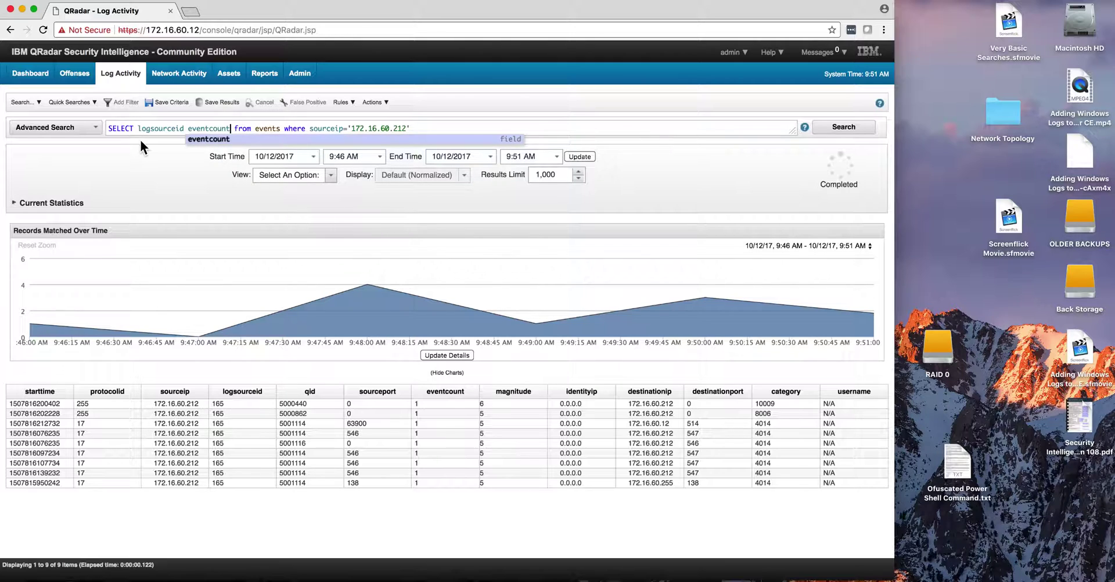
click(195, 138)
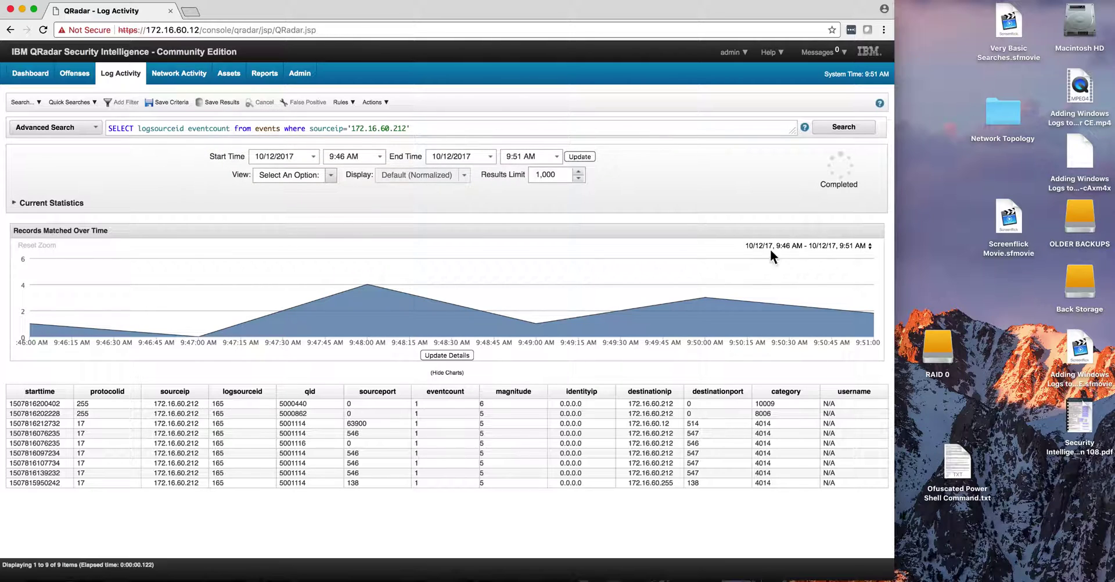
click(863, 129)
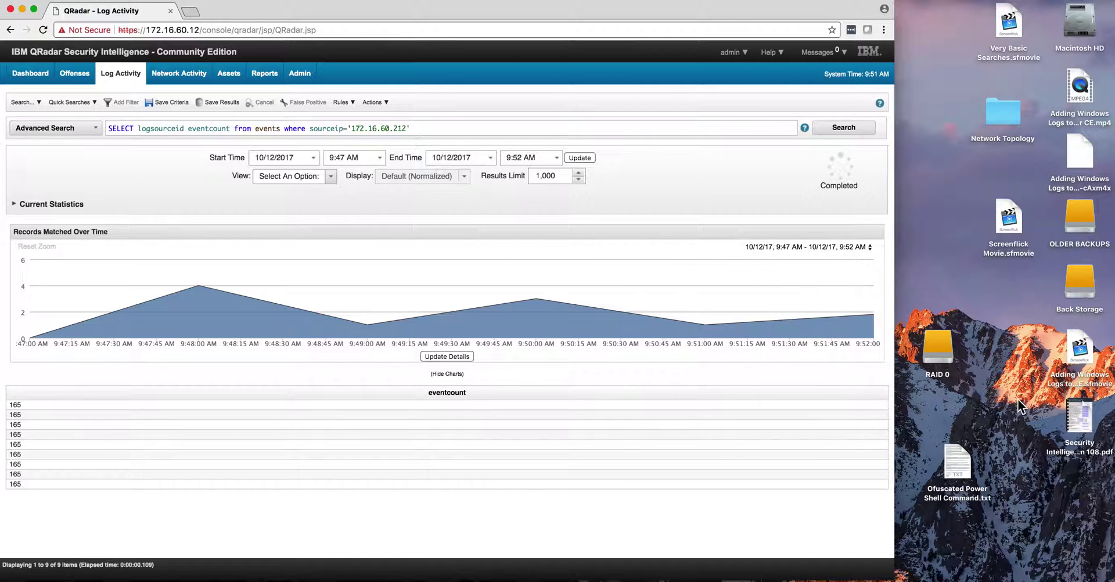
click(1077, 406)
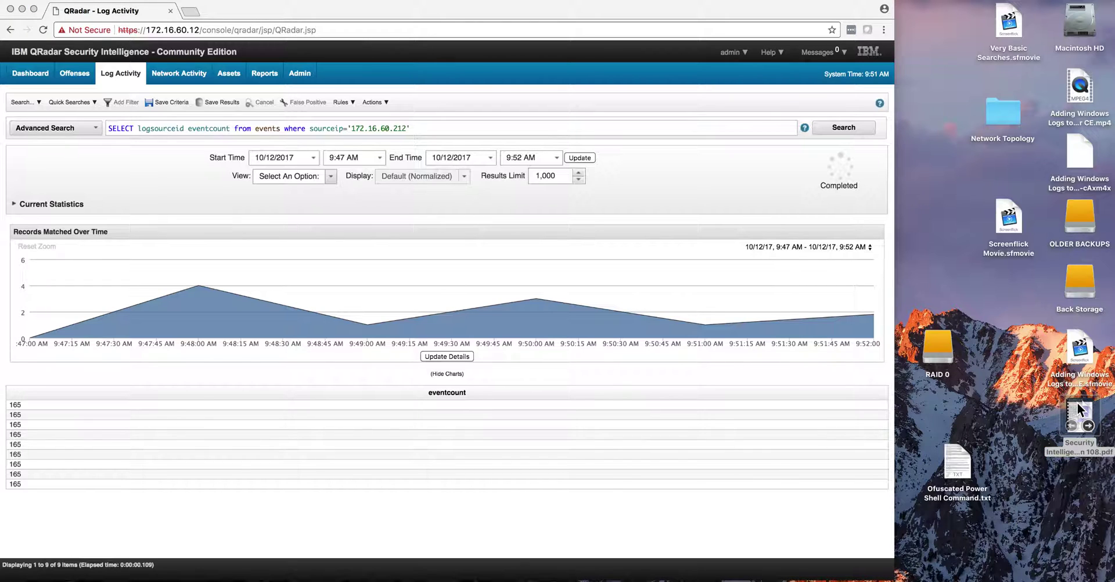
double_click(1077, 406)
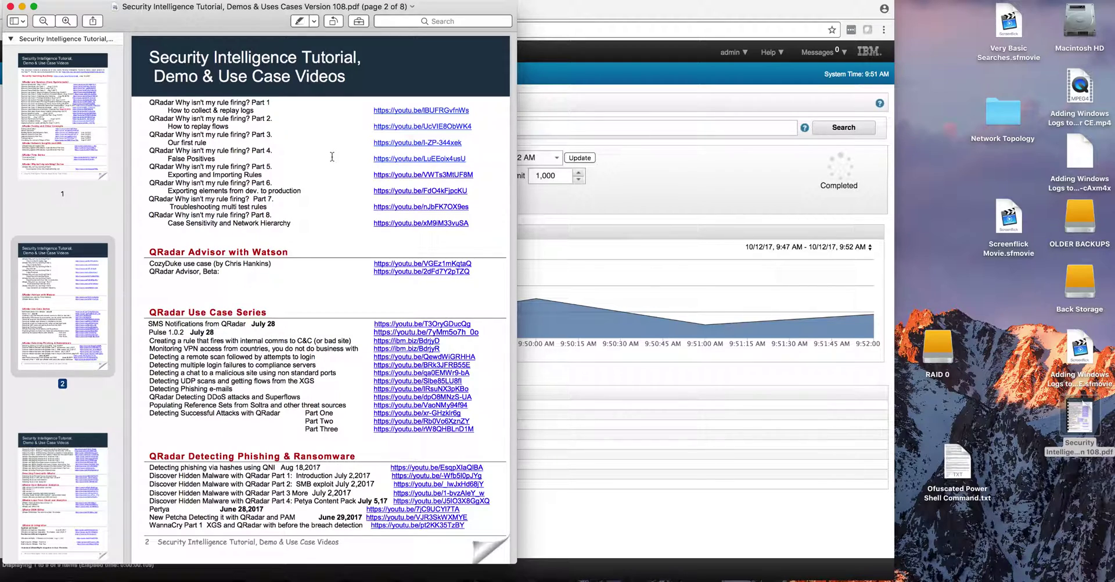
scroll(332, 157, down, 2)
scroll(332, 157, down, 2)
scroll(332, 157, down, 2)
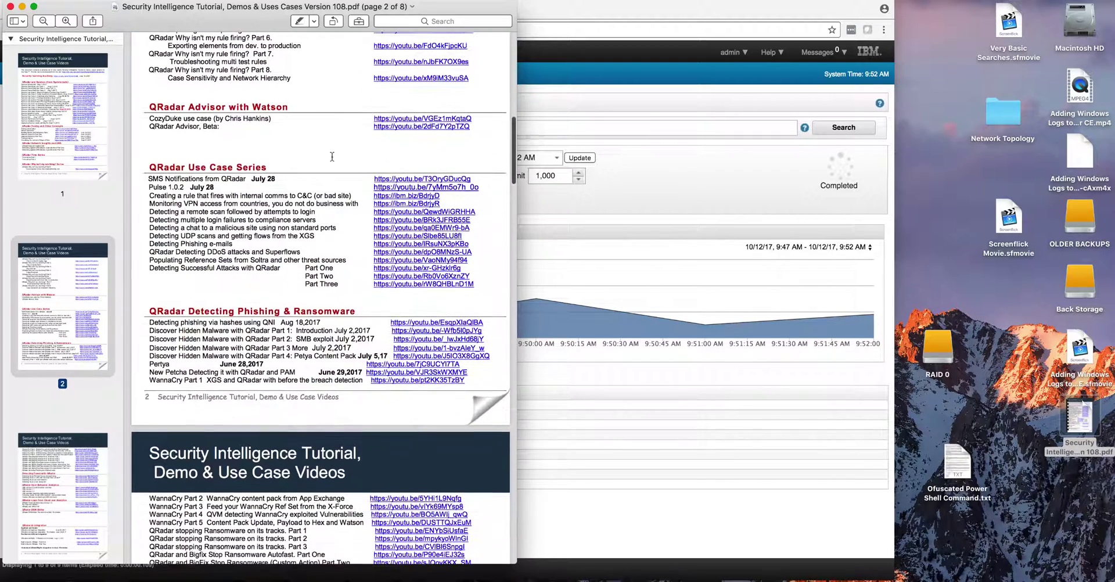
scroll(325, 166, down, 1)
scroll(319, 172, down, 1)
scroll(316, 176, down, 5)
scroll(311, 183, down, 1)
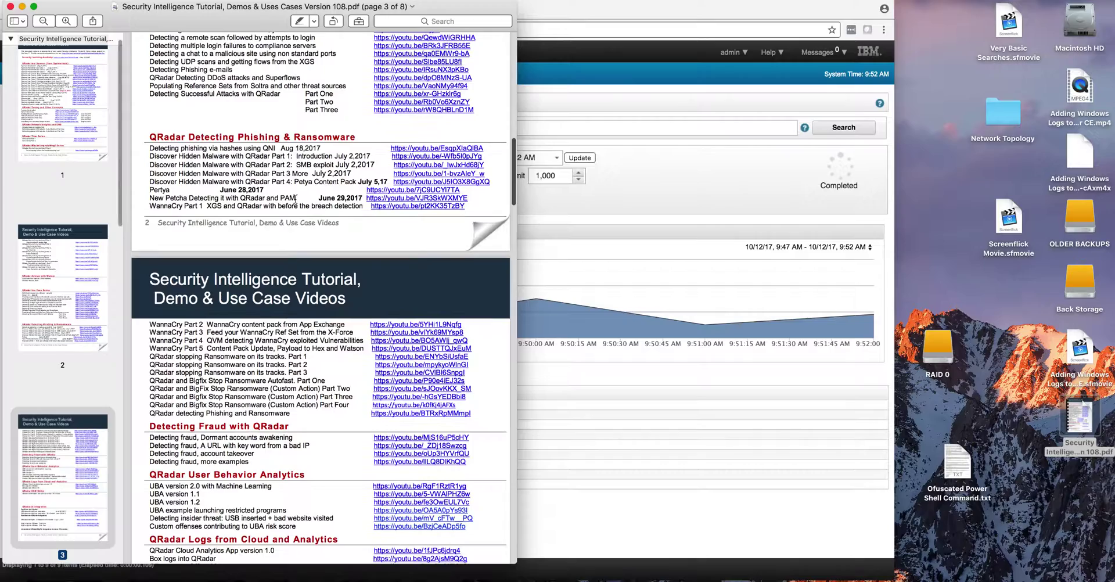
scroll(305, 189, down, 2)
scroll(295, 199, down, 5)
scroll(295, 199, down, 1)
scroll(296, 199, down, 10)
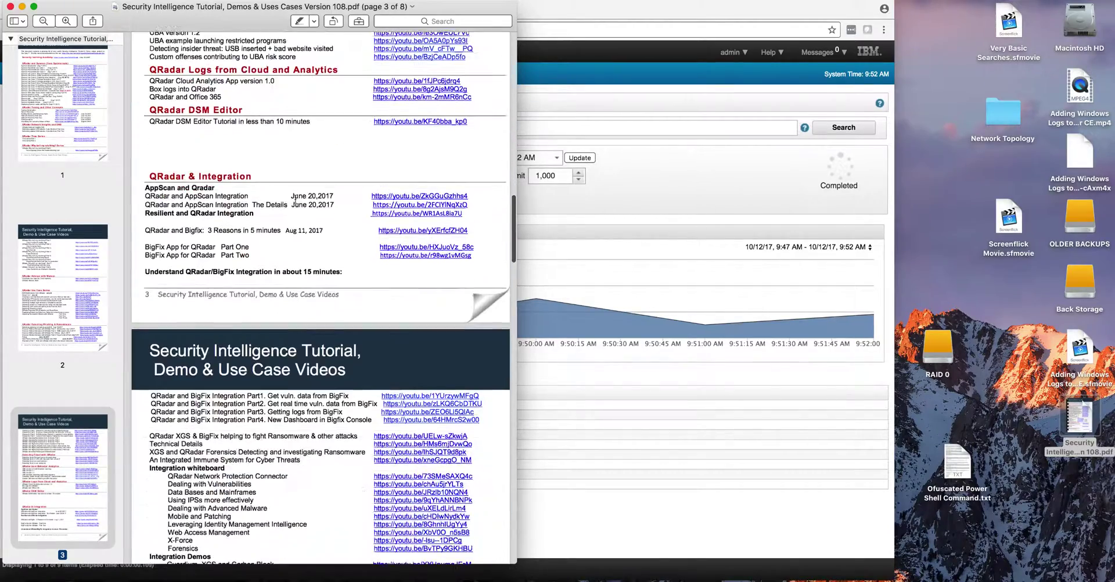
scroll(295, 199, down, 2)
scroll(295, 201, down, 6)
scroll(296, 201, down, 3)
scroll(296, 200, down, 4)
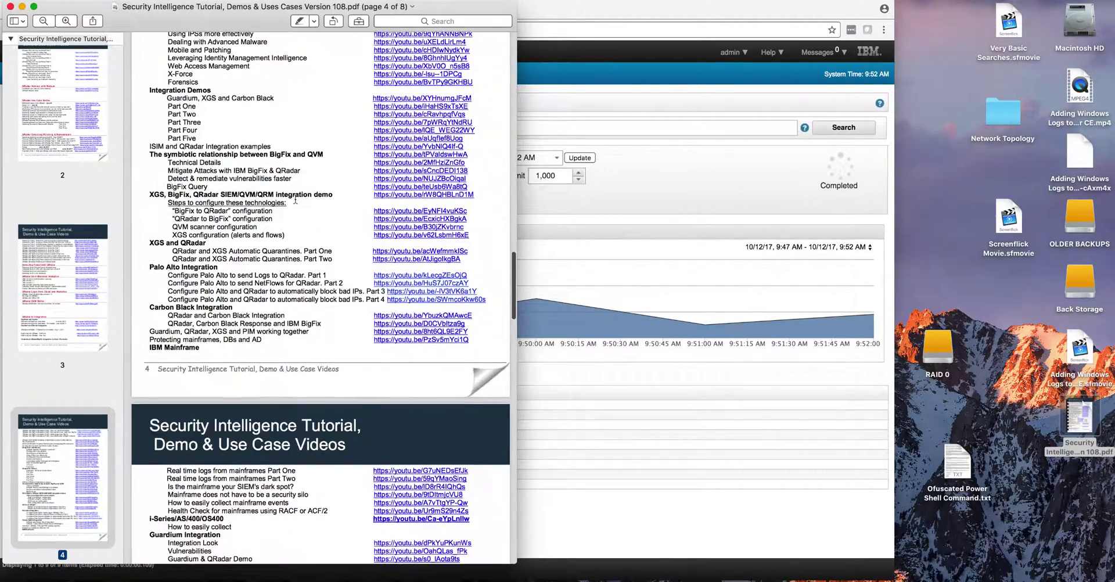
scroll(295, 200, down, 1)
scroll(295, 199, up, 1)
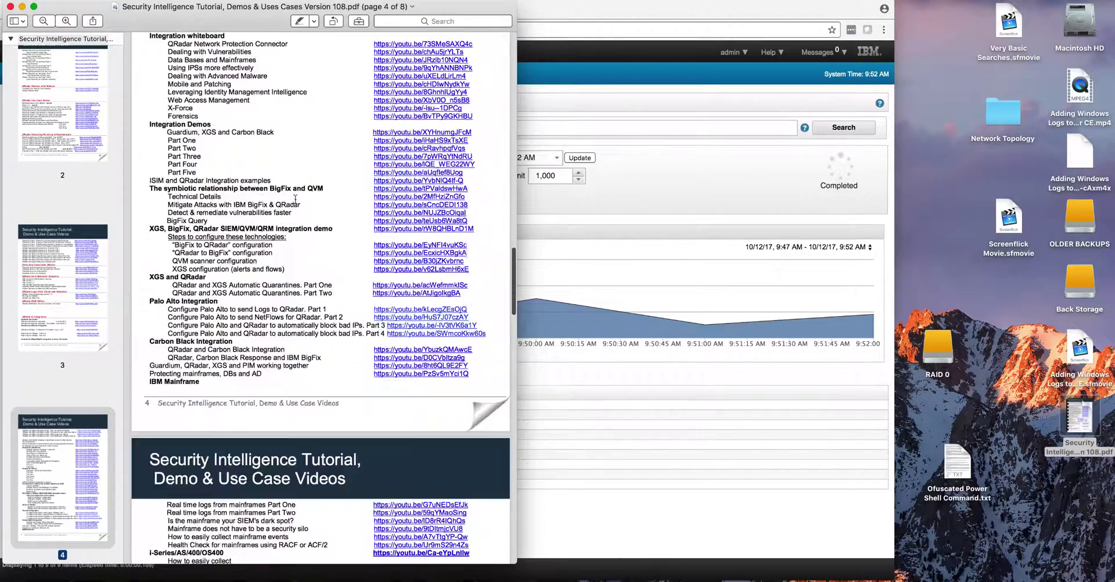
scroll(296, 199, up, 15)
scroll(296, 200, up, 8)
scroll(295, 199, up, 6)
scroll(295, 199, up, 20)
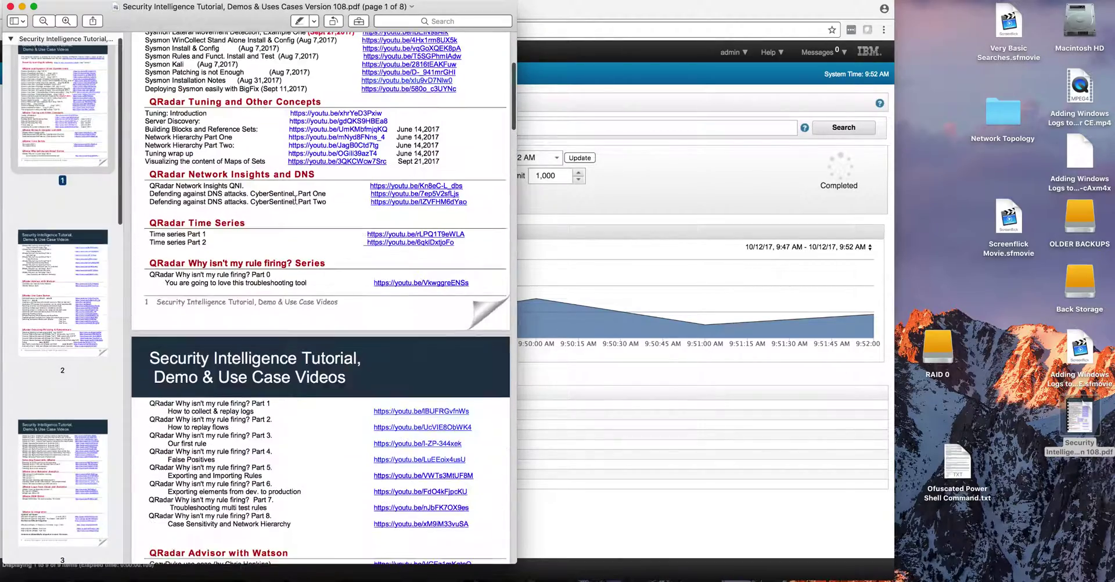
scroll(295, 199, up, 5)
scroll(295, 198, up, 2)
scroll(295, 198, down, 1)
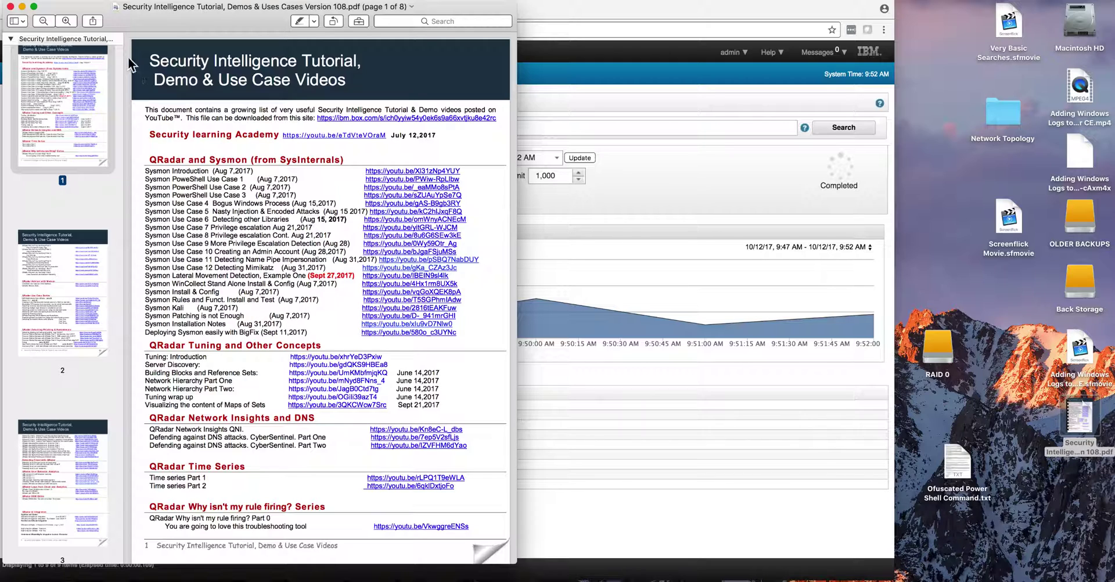
click(11, 6)
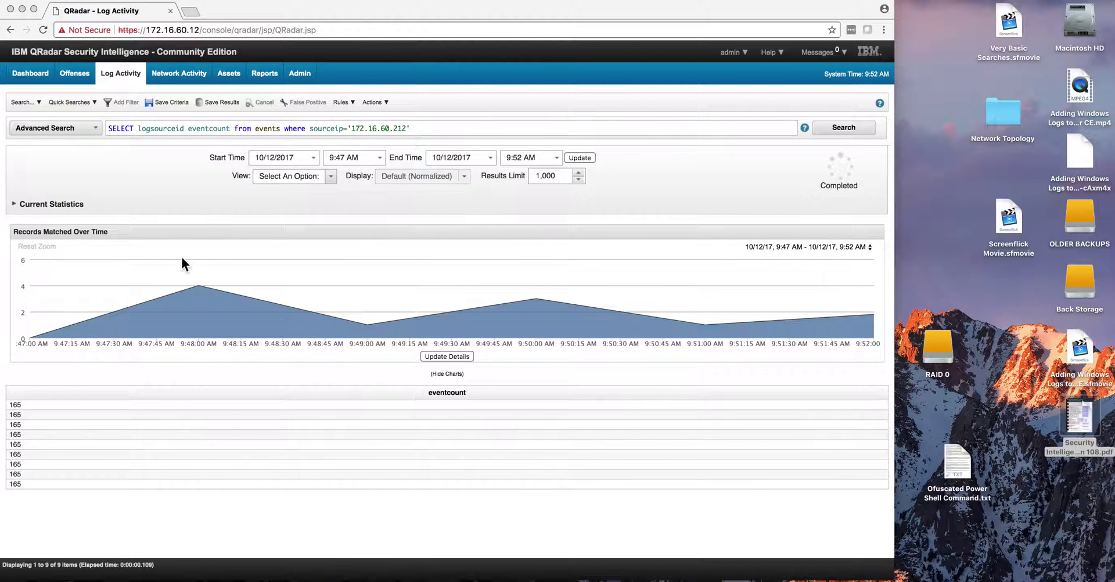